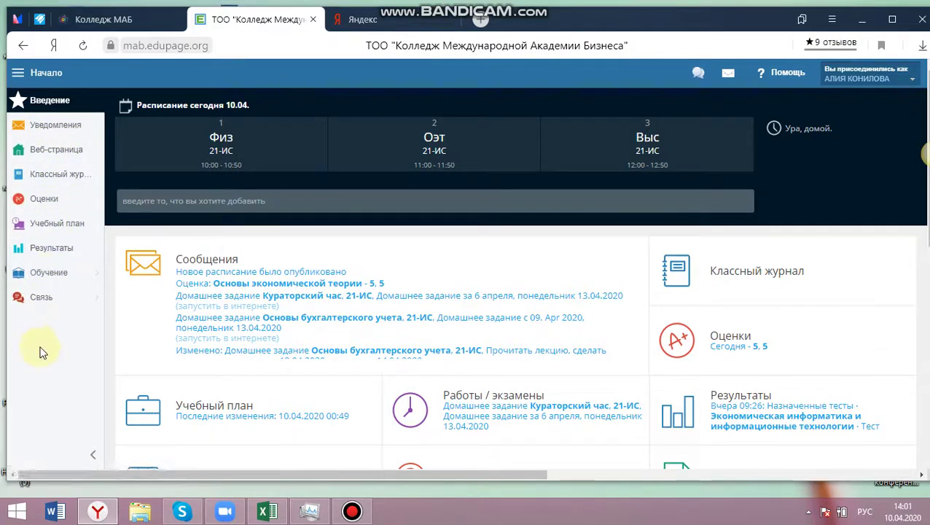
Step: Open the notifications and look through all messages for the week of April 06 - 12
left_click(61, 129)
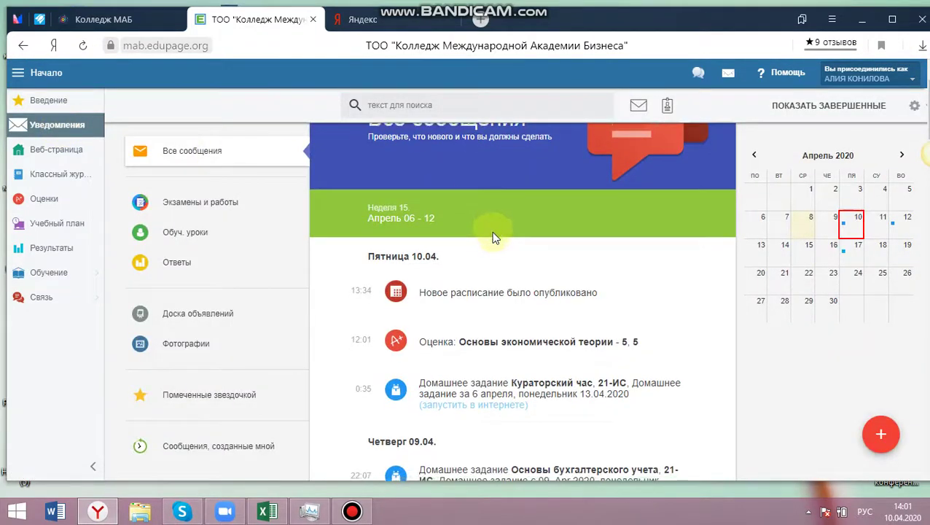
scroll(494, 234, "down", 5)
scroll(494, 237, "down", 7)
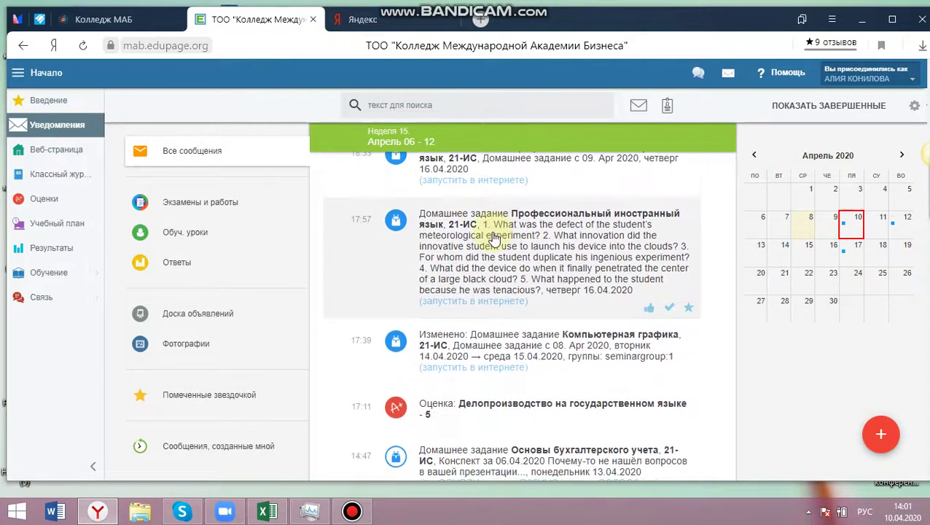
scroll(493, 237, "down", 8)
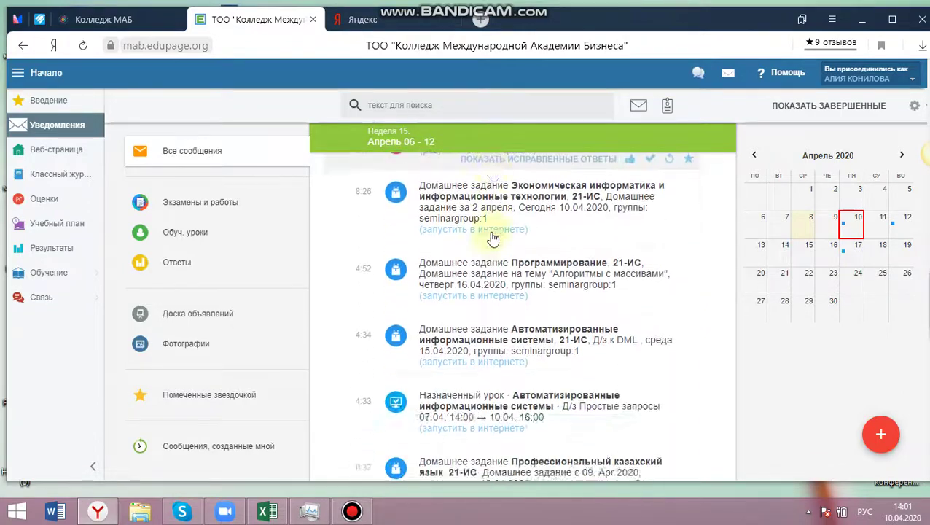
scroll(492, 237, "down", 5)
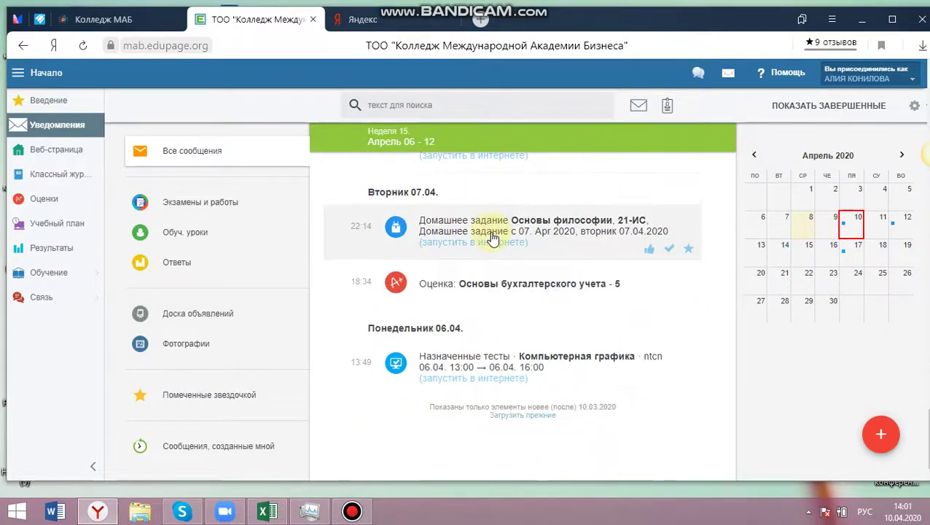
scroll(493, 237, "up", 2)
scroll(492, 236, "up", 6)
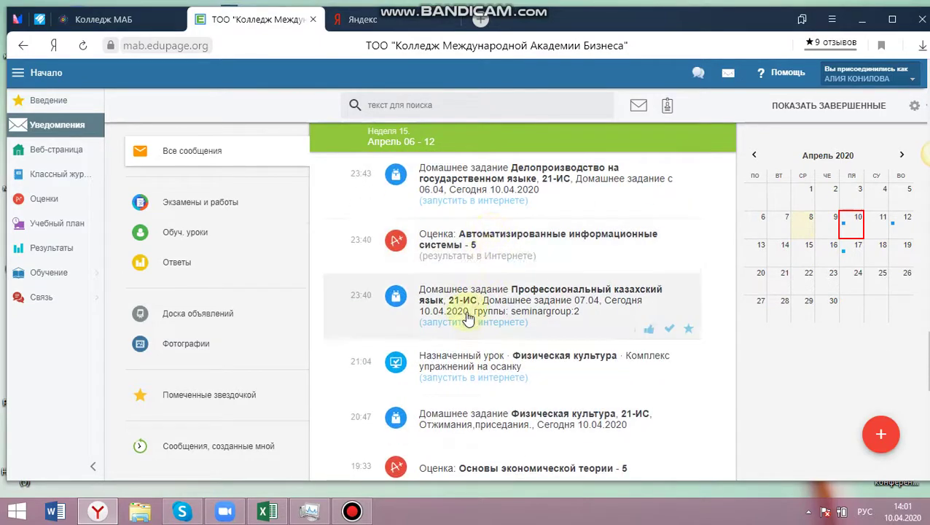
scroll(472, 299, "up", 3)
scroll(469, 318, "up", 4)
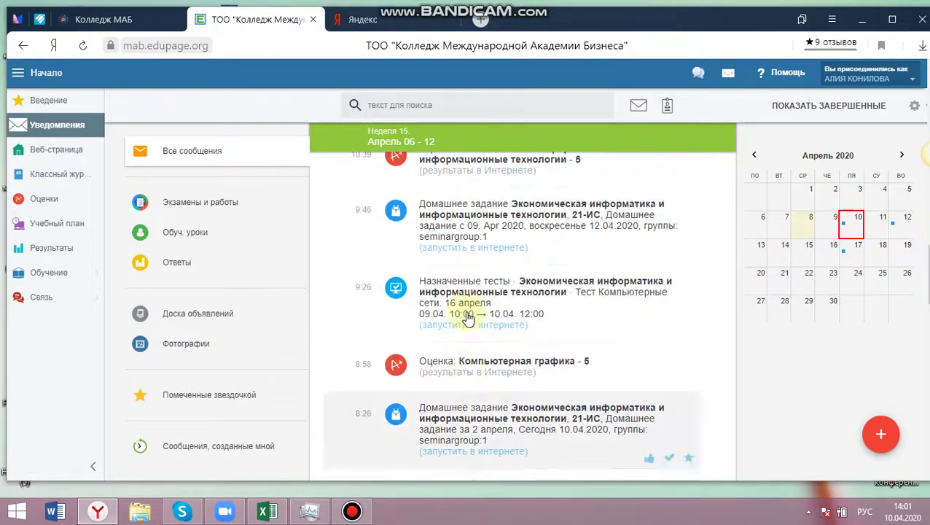
scroll(469, 319, "up", 4)
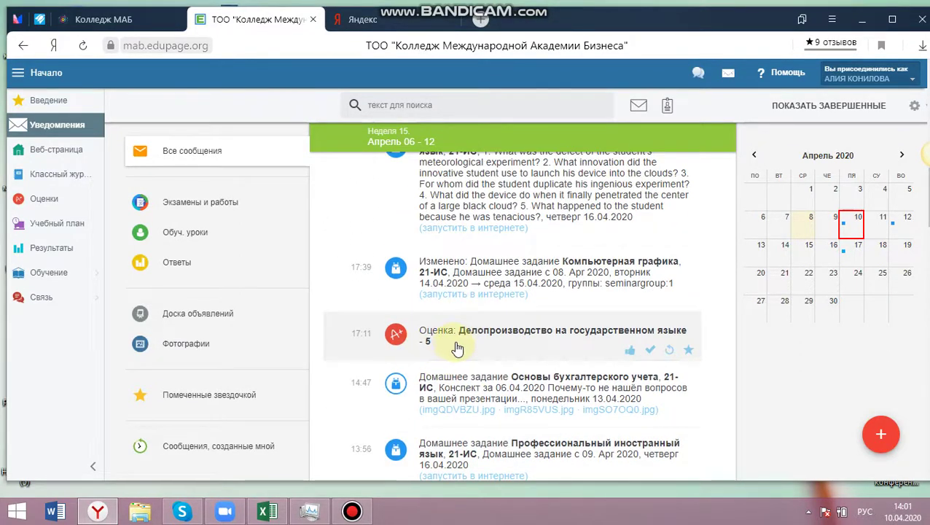
scroll(458, 348, "up", 6)
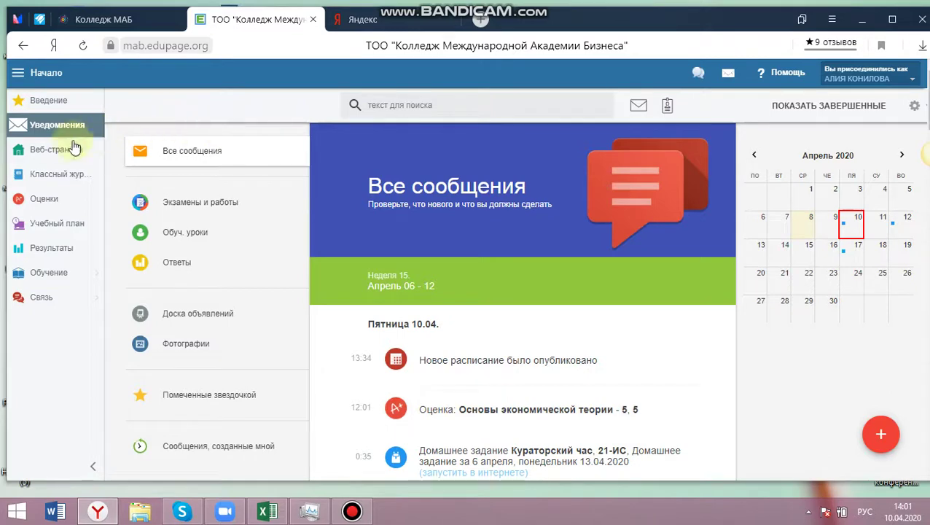
Step: Open the class journal and view the lessons scheduled for 13/04/2020
left_click(65, 179)
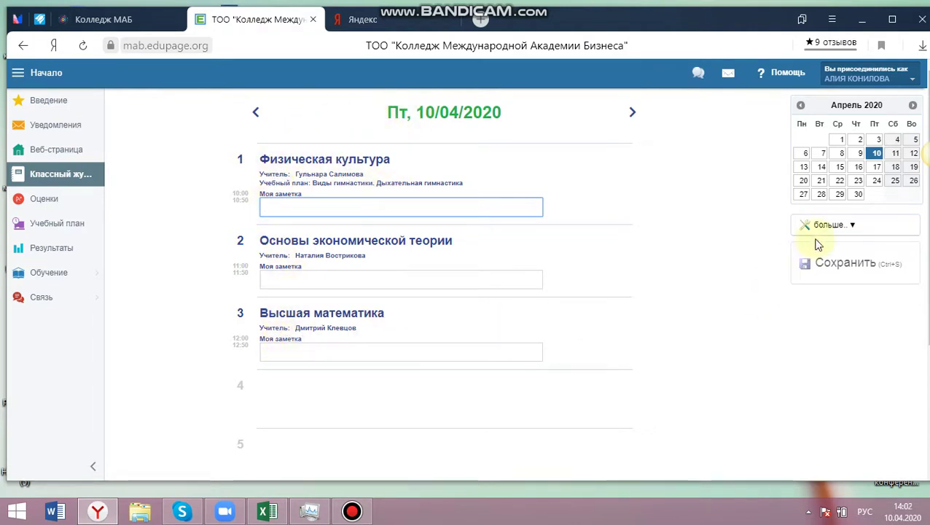
left_click(803, 168)
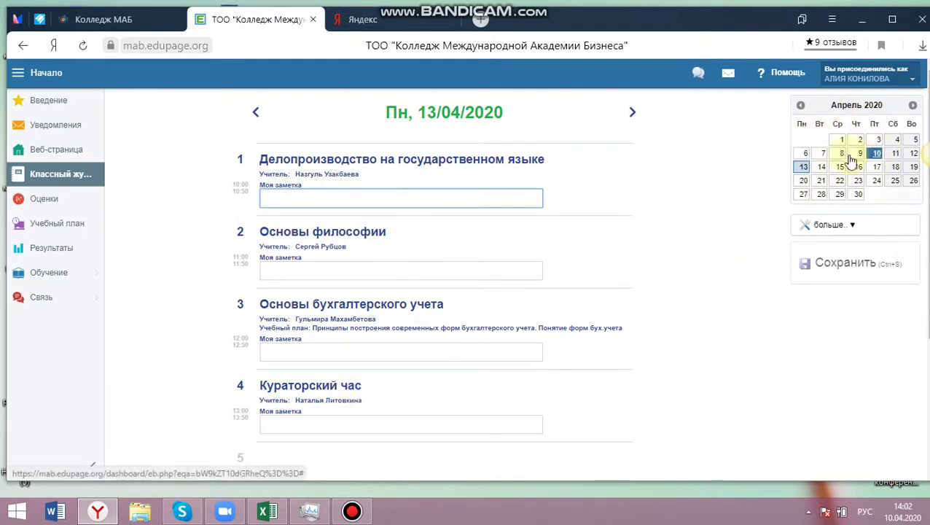
Step: Review the student's grades by date for the second half-year and the grade summary by subject
left_click(34, 209)
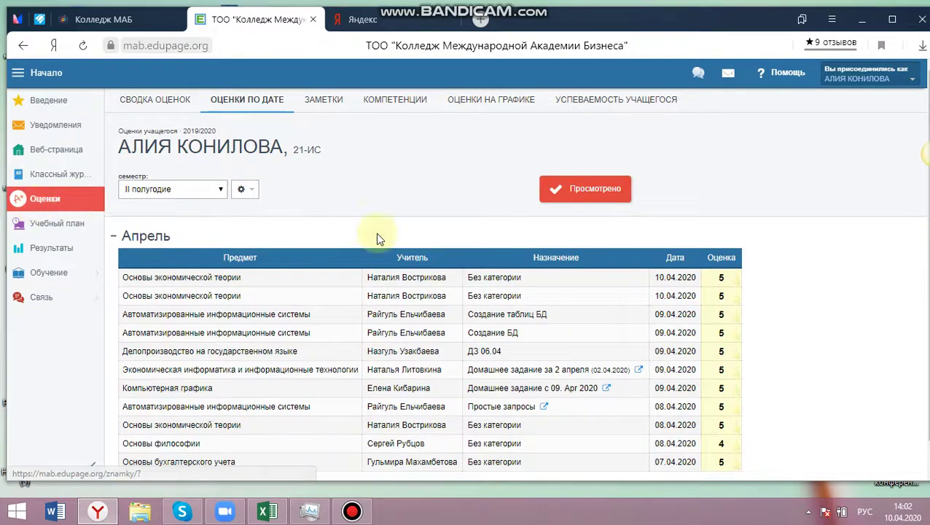
scroll(394, 260, "down", 1)
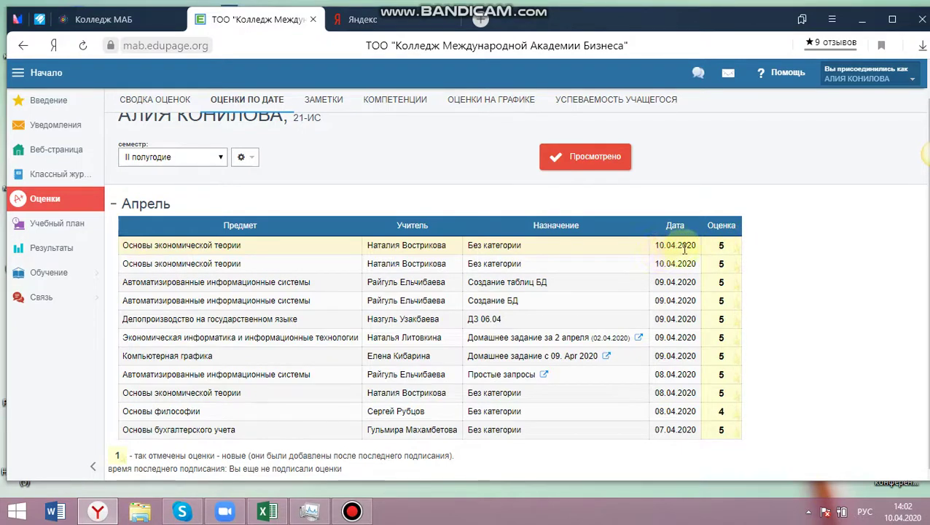
left_click(151, 102)
scroll(550, 274, "down", 2)
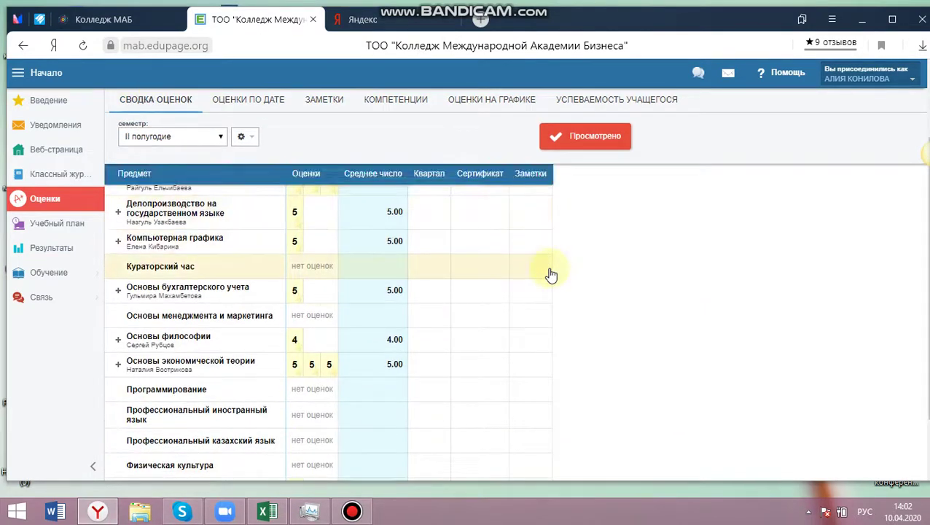
scroll(550, 274, "down", 1)
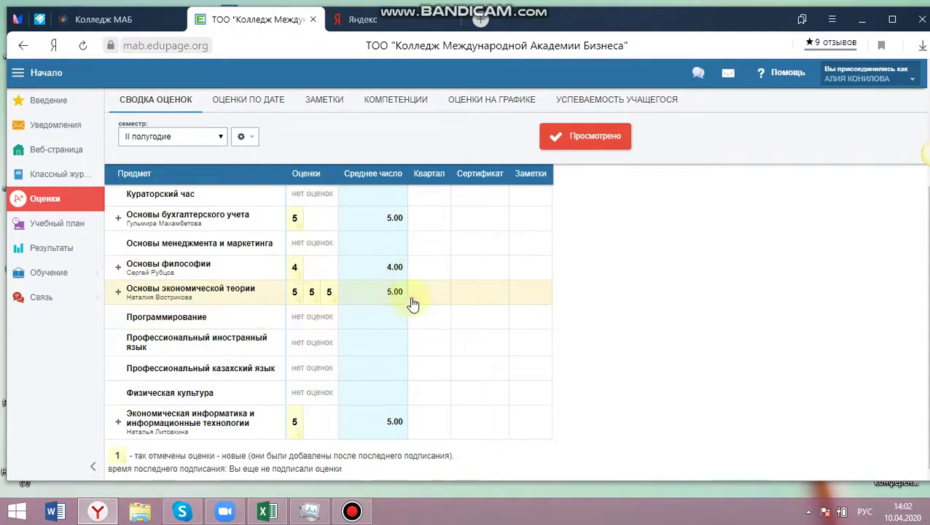
Step: Open the curriculum for the Программирование course and review its recent and remaining topics
left_click(52, 231)
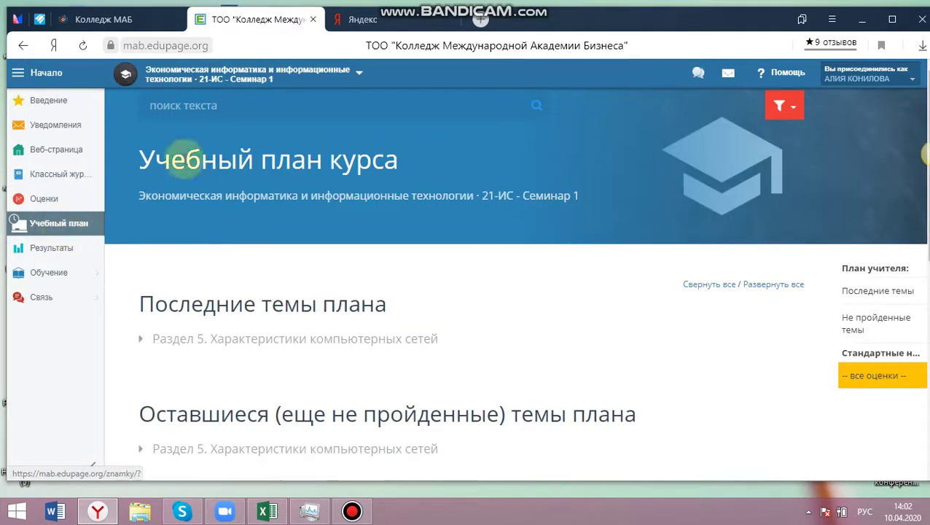
left_click(358, 74)
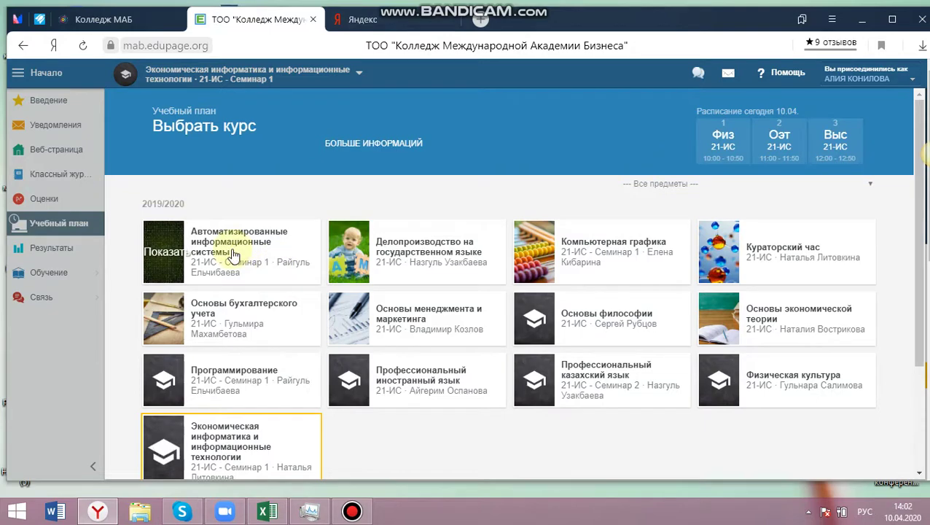
left_click(221, 382)
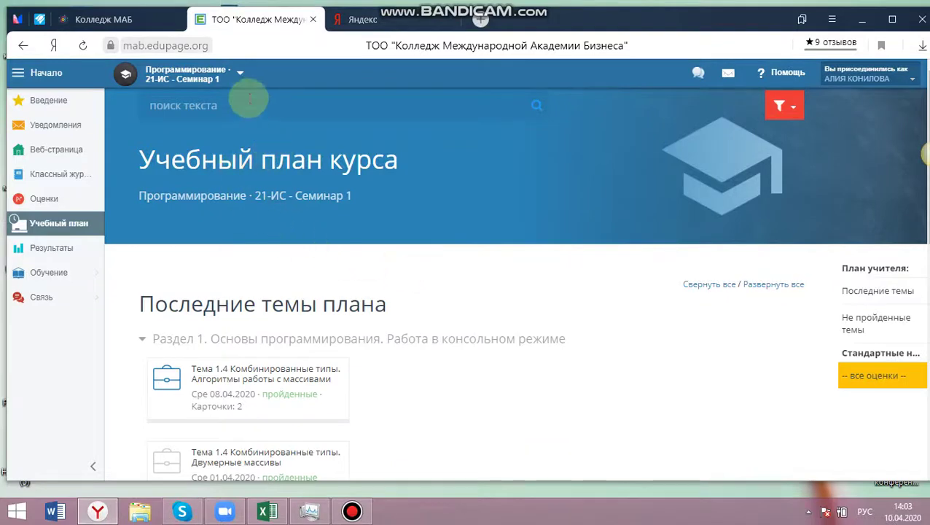
scroll(291, 301, "down", 3)
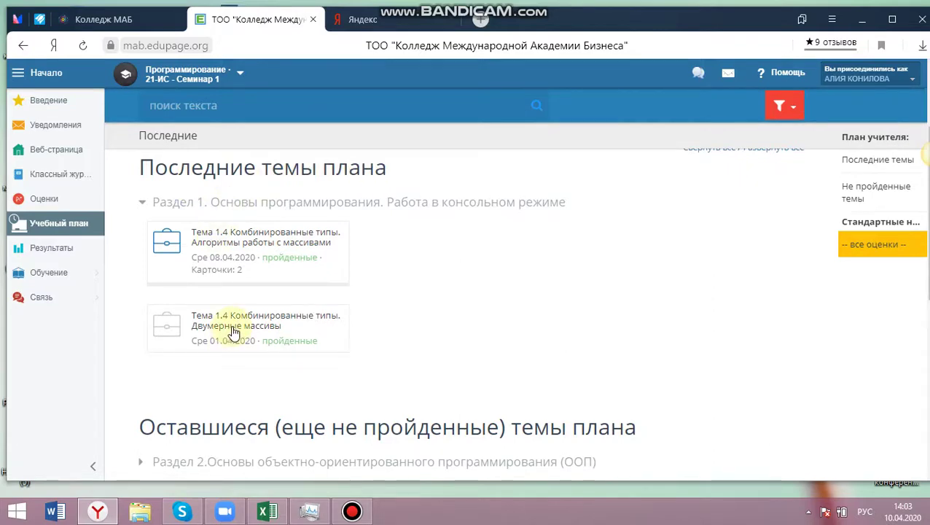
scroll(236, 333, "down", 3)
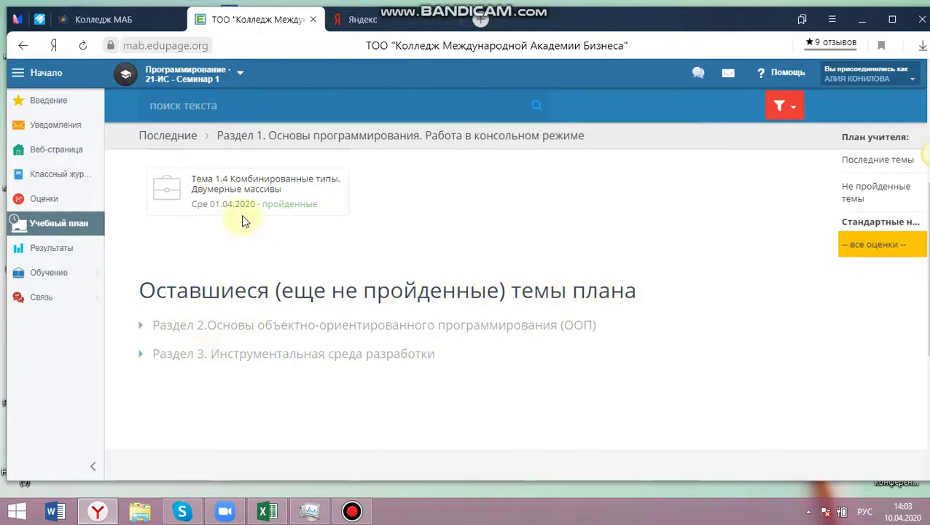
Step: View the curriculum of Экономическая информатика и информационные технологии and review the topics of Автоматизированные информационные системы
left_click(239, 73)
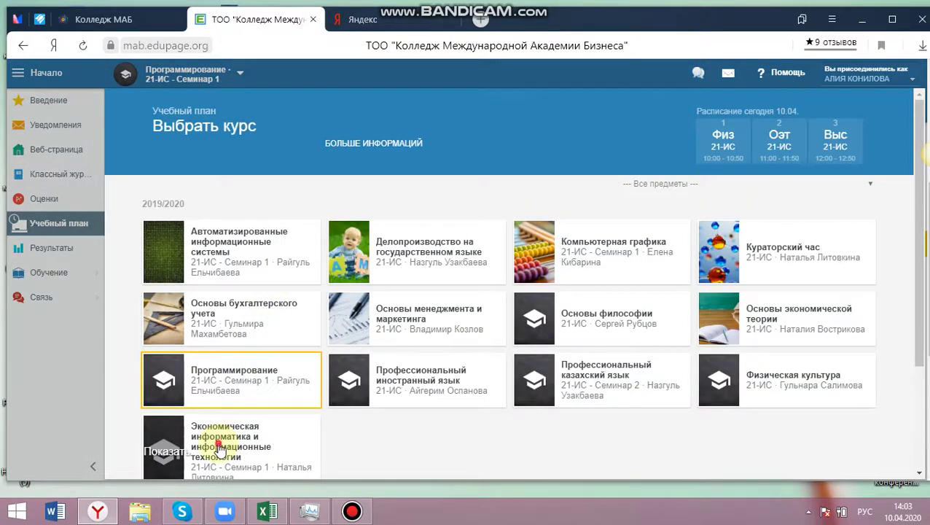
left_click(218, 446)
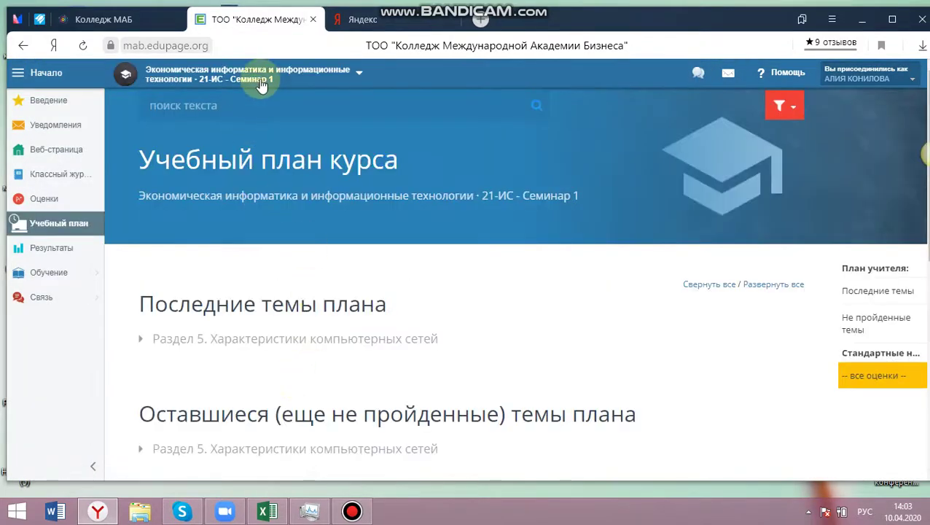
left_click(262, 84)
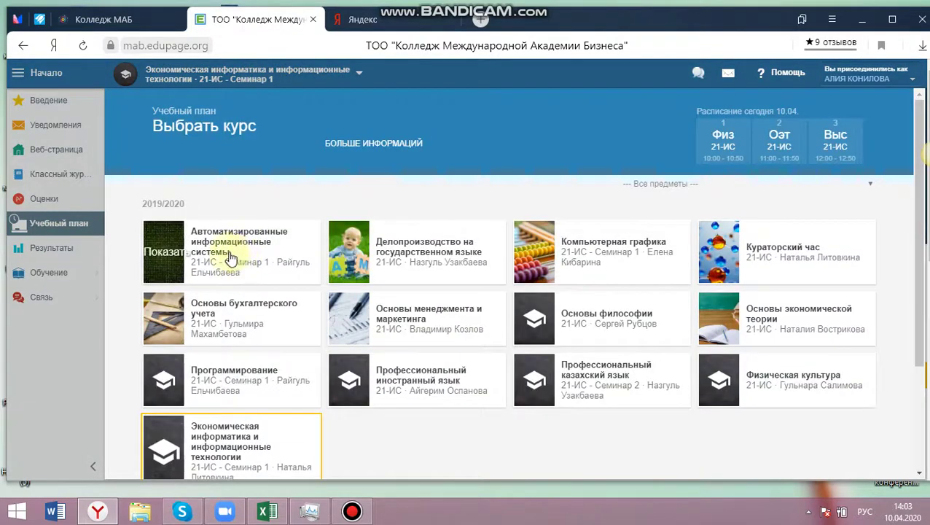
left_click(230, 256)
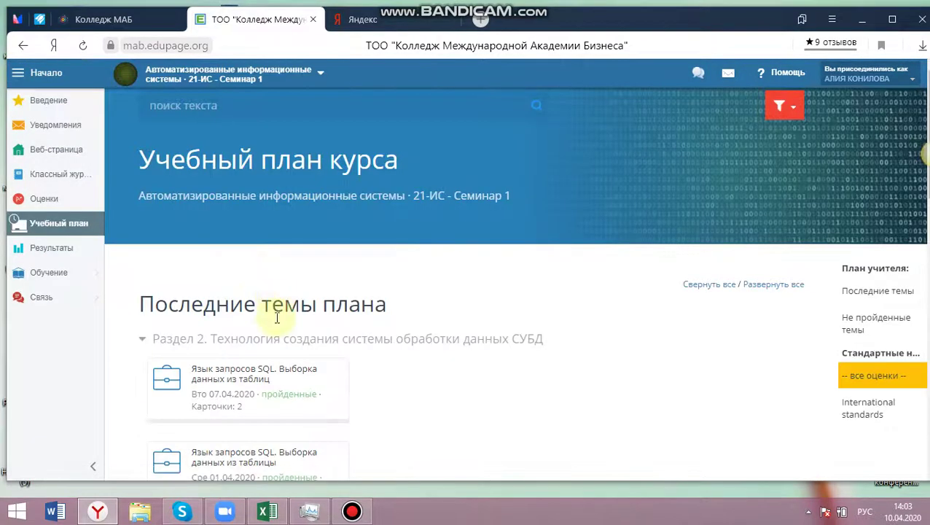
scroll(277, 313, "down", 2)
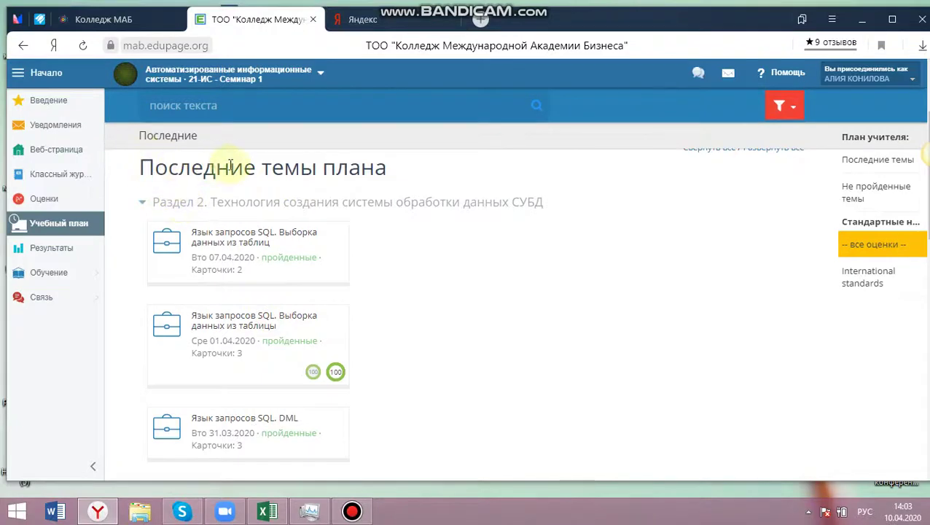
scroll(256, 255, "down", 2)
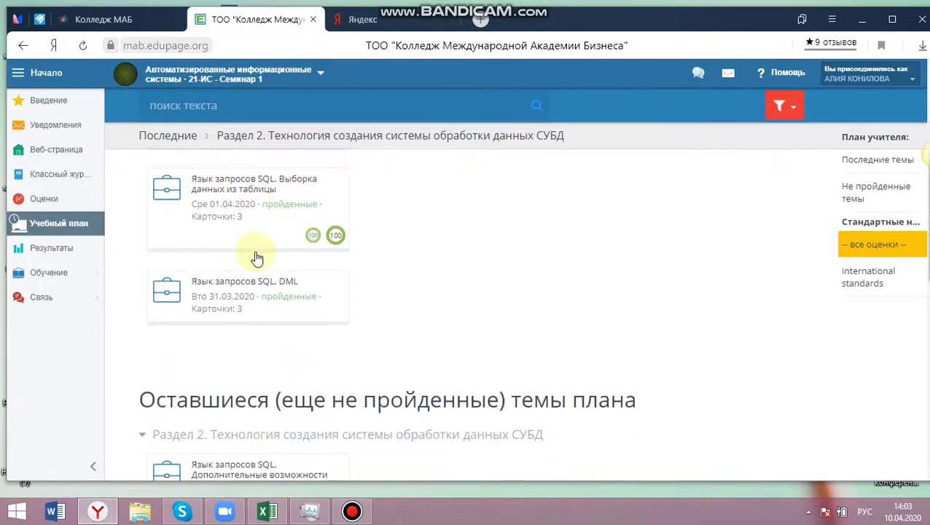
scroll(256, 258, "up", 1)
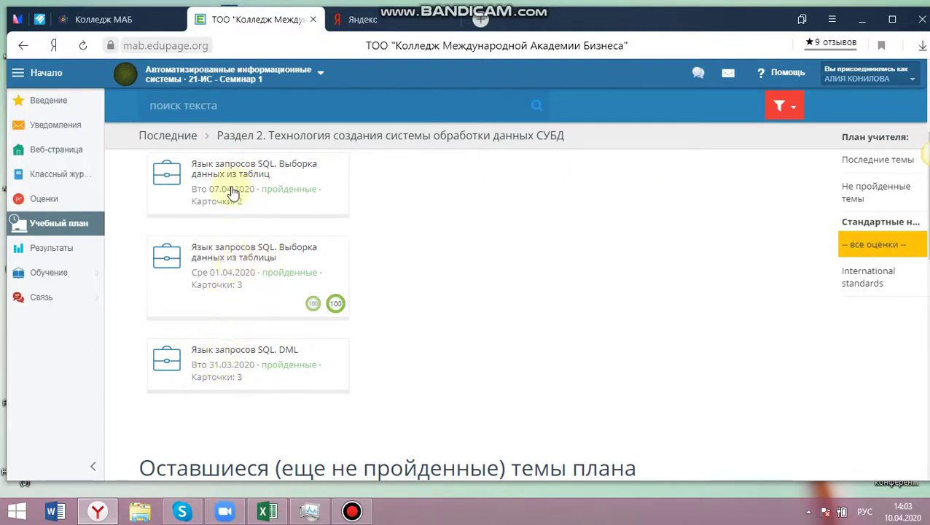
scroll(322, 335, "down", 3)
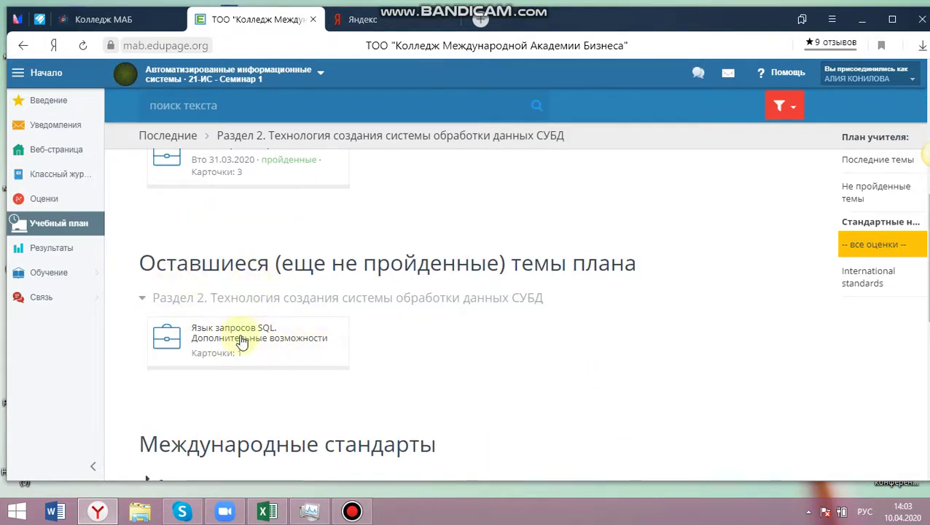
scroll(240, 331, "up", 1)
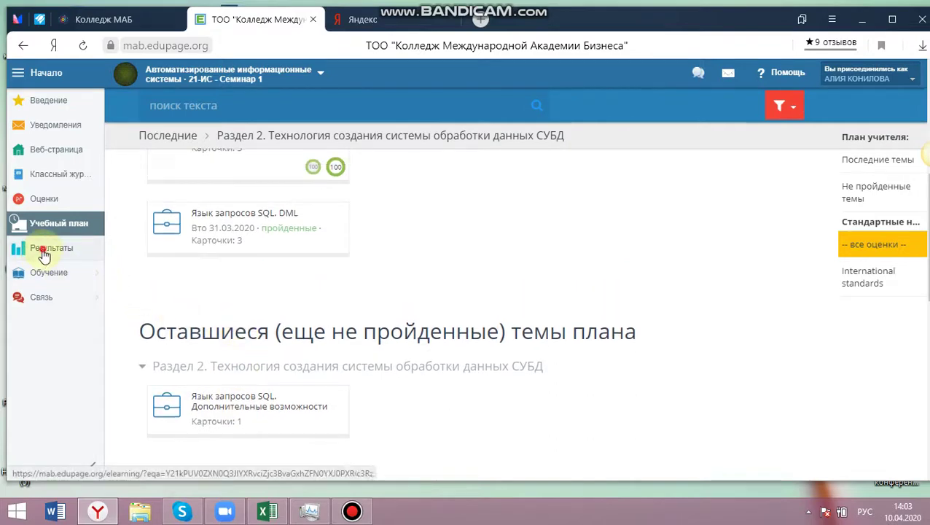
Step: View the results for Автоматизированные информационные системы and switch to those of Экономическая информатика и информационные технологии
left_click(44, 252)
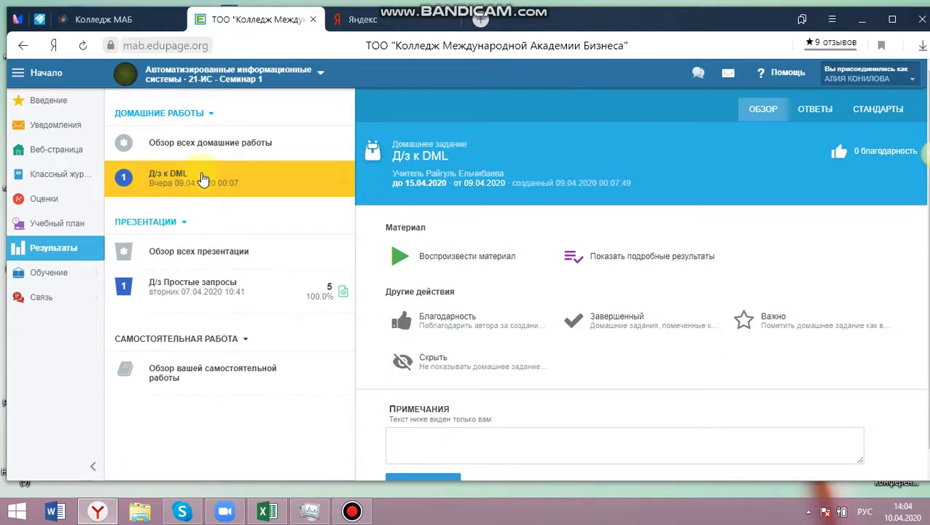
left_click(321, 73)
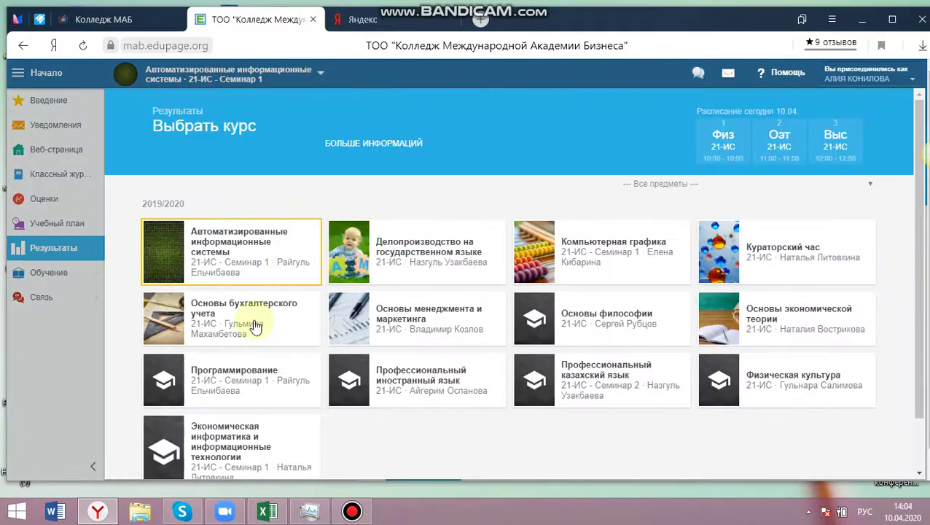
left_click(218, 437)
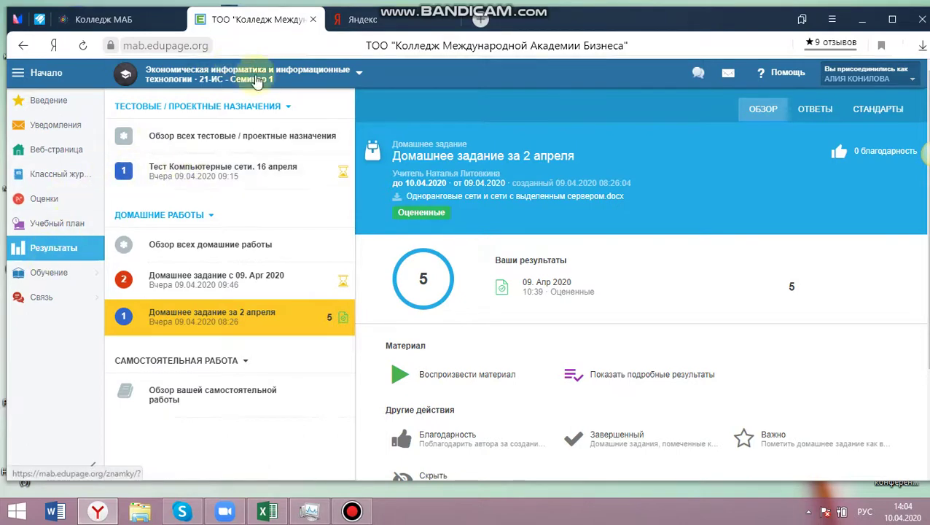
Step: Open the Компьютерная графика results and launch the material of the 08. Apr 2020 homework to view its video lesson and question
left_click(354, 75)
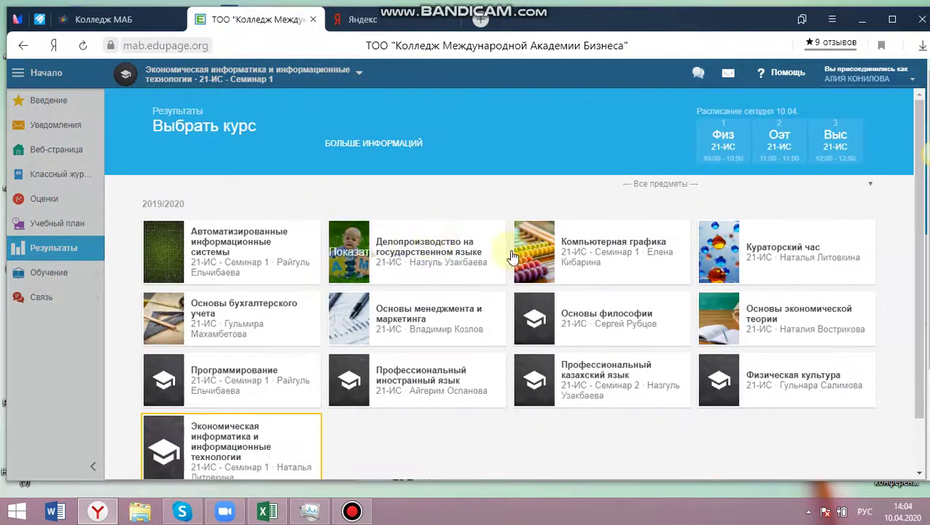
left_click(600, 268)
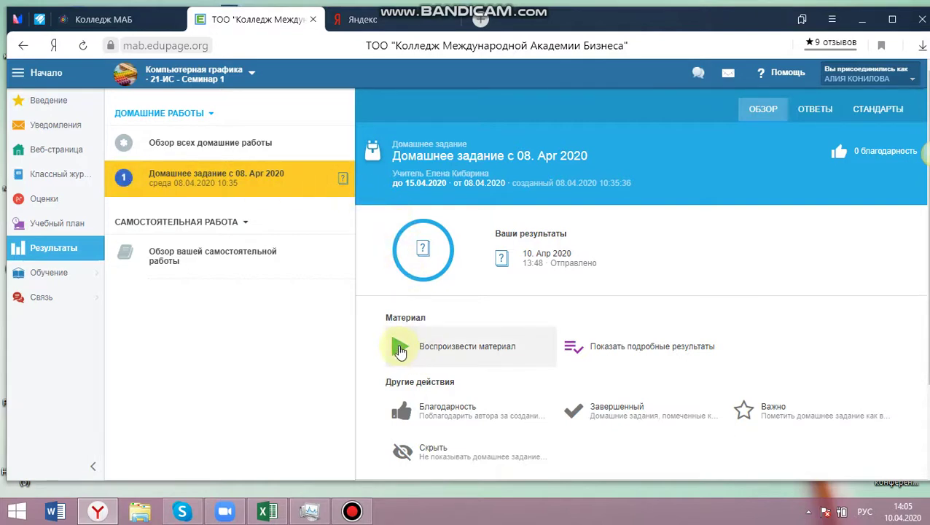
left_click(399, 349)
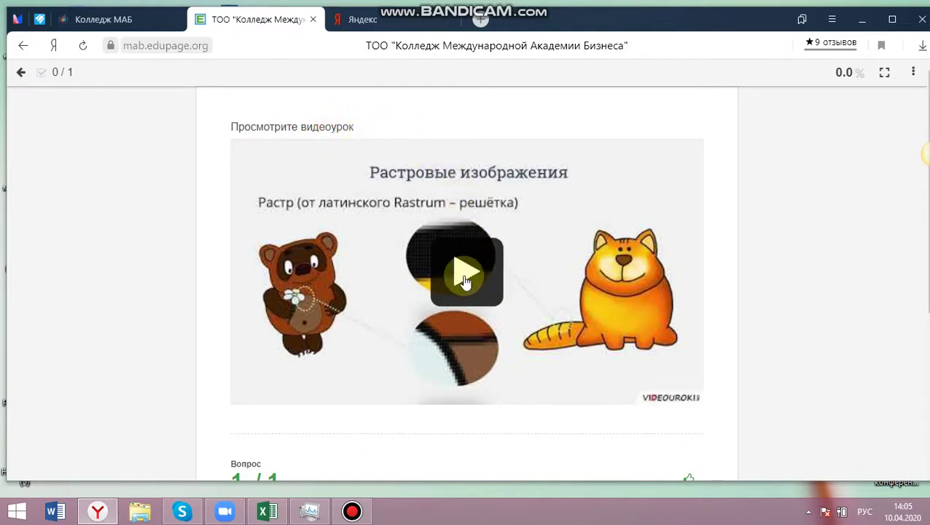
scroll(461, 283, "down", 4)
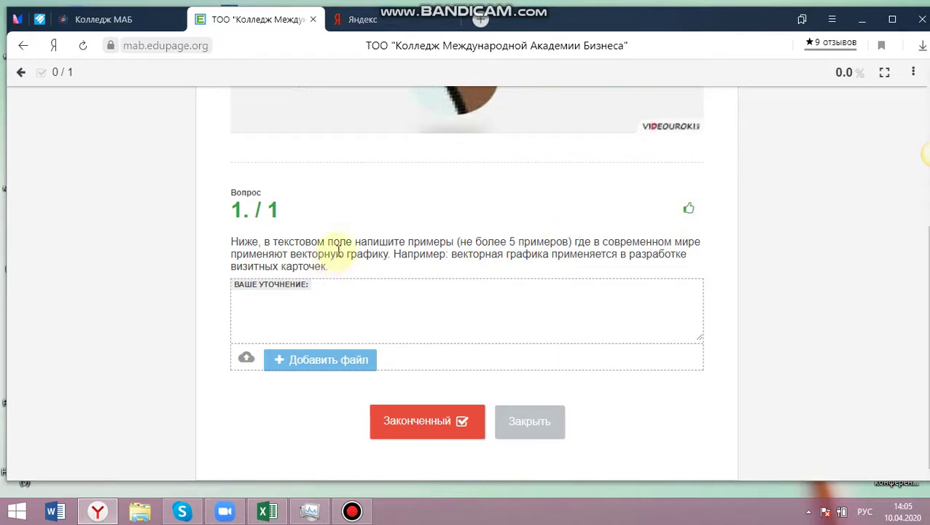
Step: Answer the vector graphics question with "в рекламе" and attach the Word document Doc1 from the desktop
left_click(246, 298)
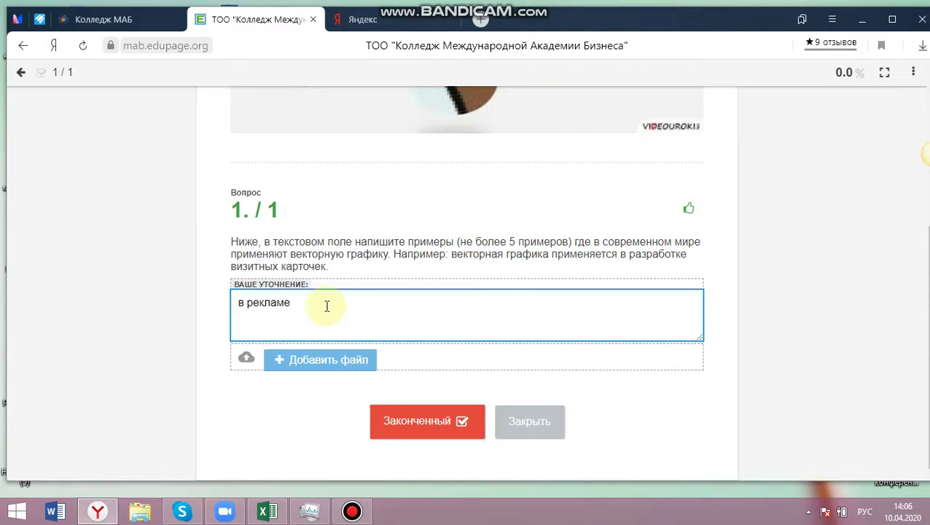
left_click(321, 365)
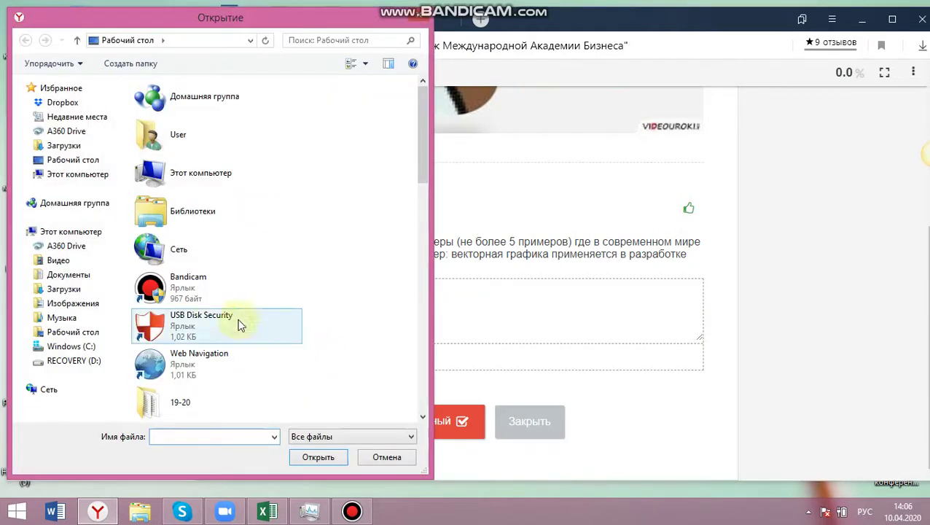
left_click(70, 160)
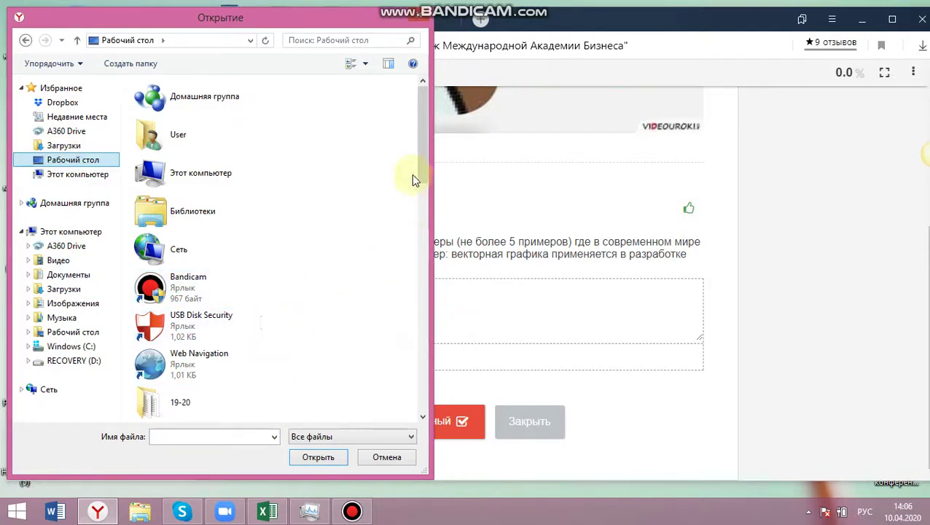
left_click_drag(421, 193, 427, 309)
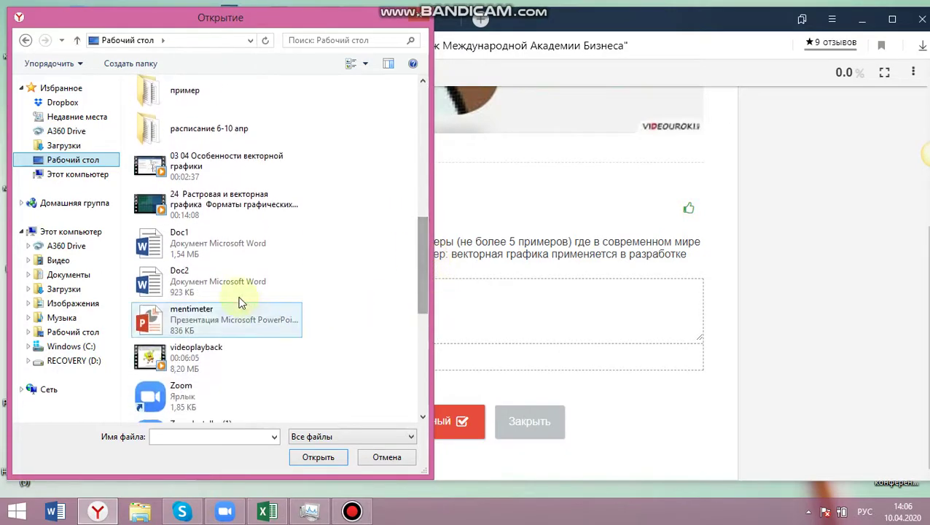
left_click(181, 253)
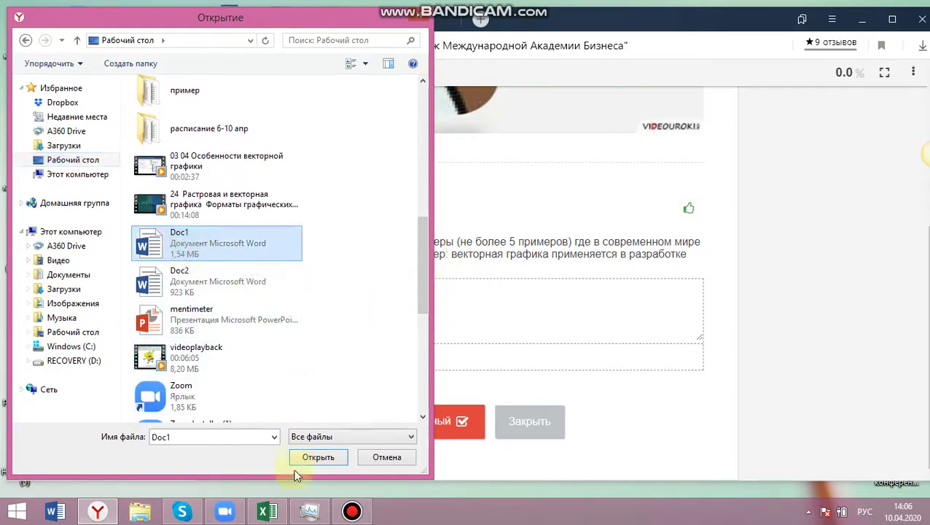
left_click(314, 459)
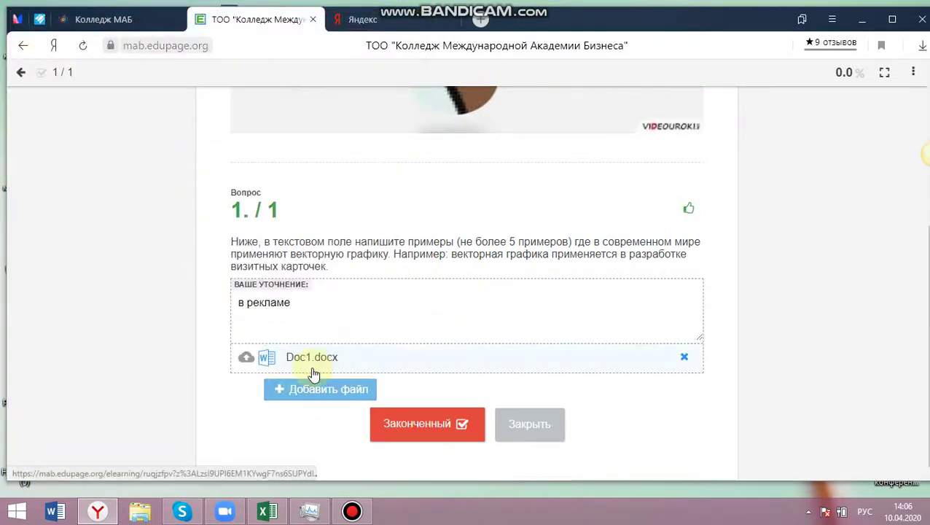
Step: Submit the completed homework answers and return to the overview of the 08. Apr 2020 homework
left_click(435, 427)
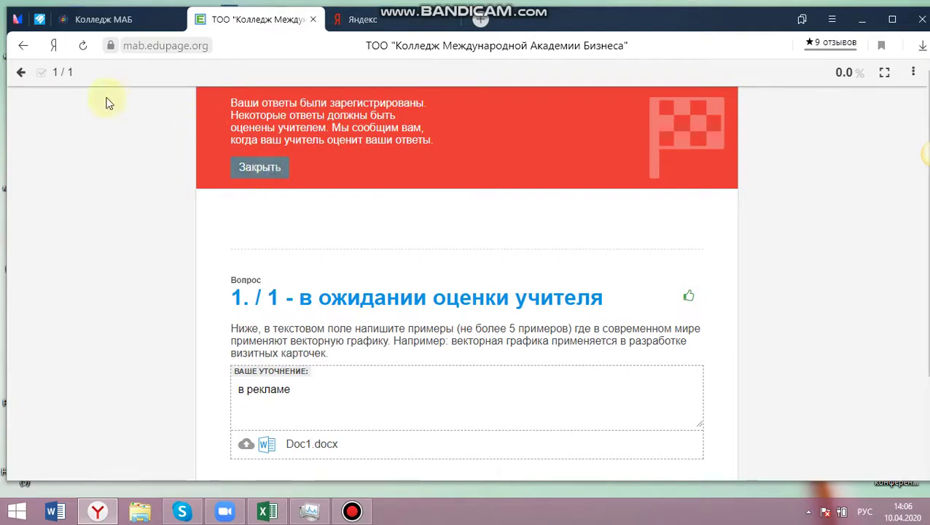
left_click(20, 73)
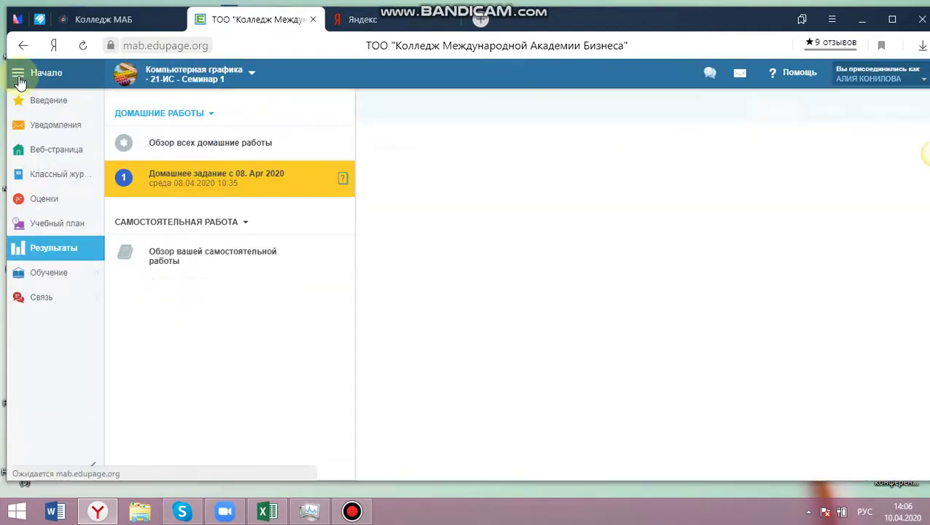
Step: View the student's enlarged weekly timetable under Обучение and switch to the general timetable of all classes
left_click(40, 280)
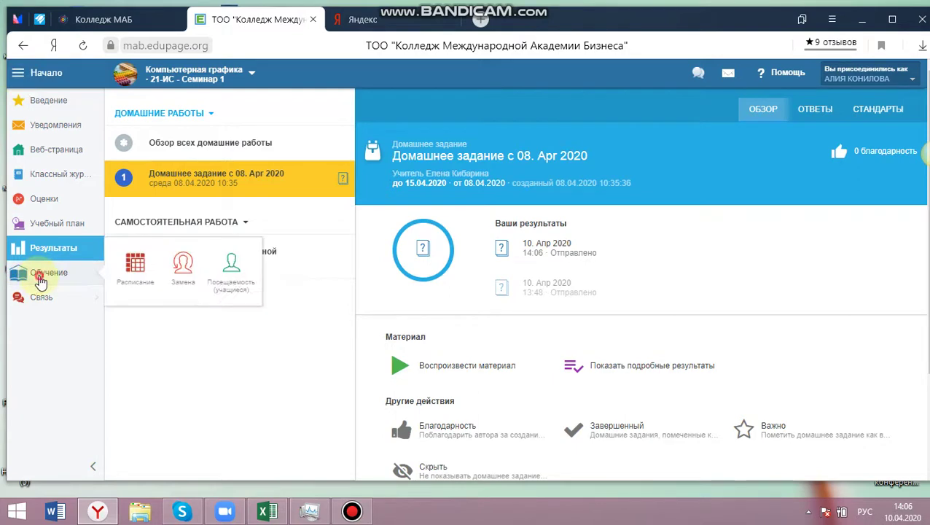
left_click(137, 266)
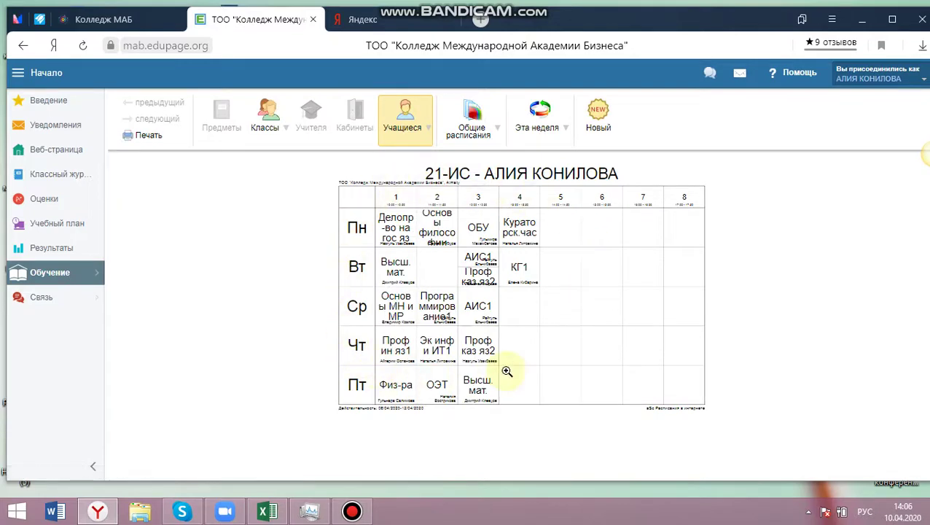
left_click(403, 238)
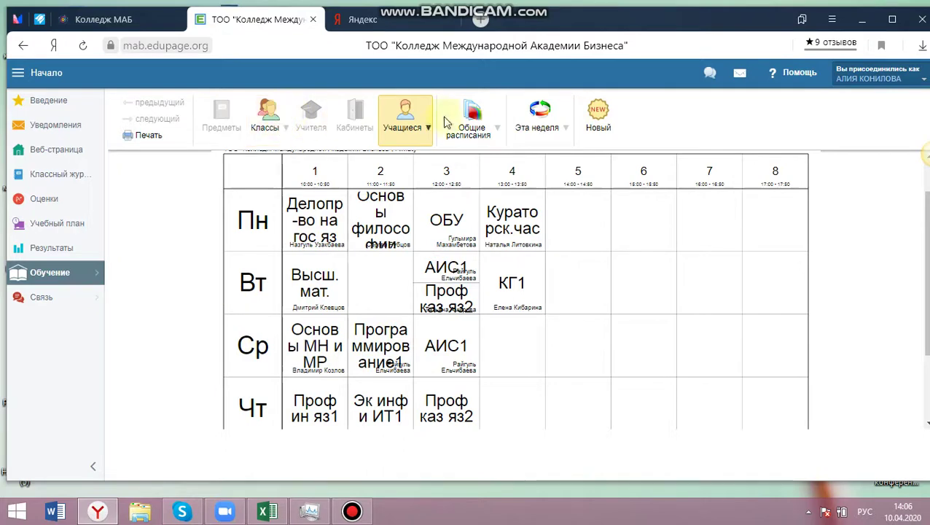
left_click(470, 120)
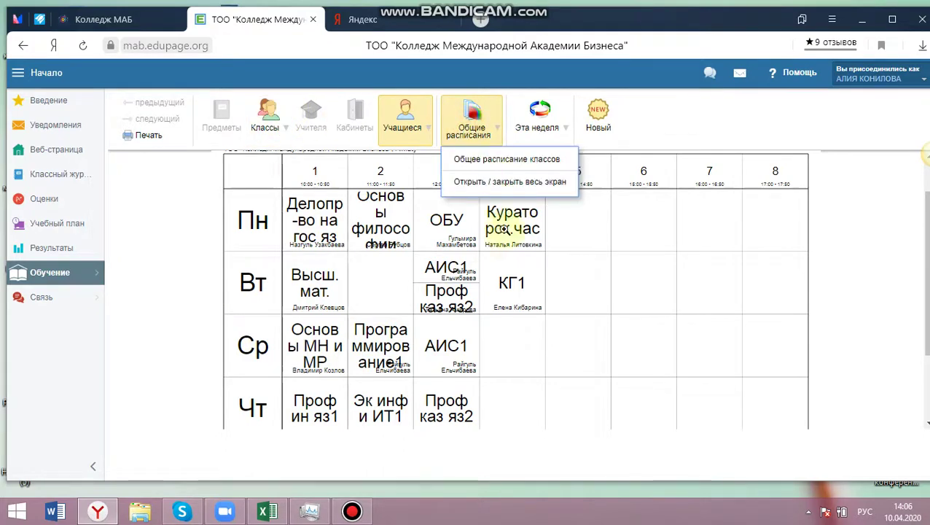
left_click(501, 162)
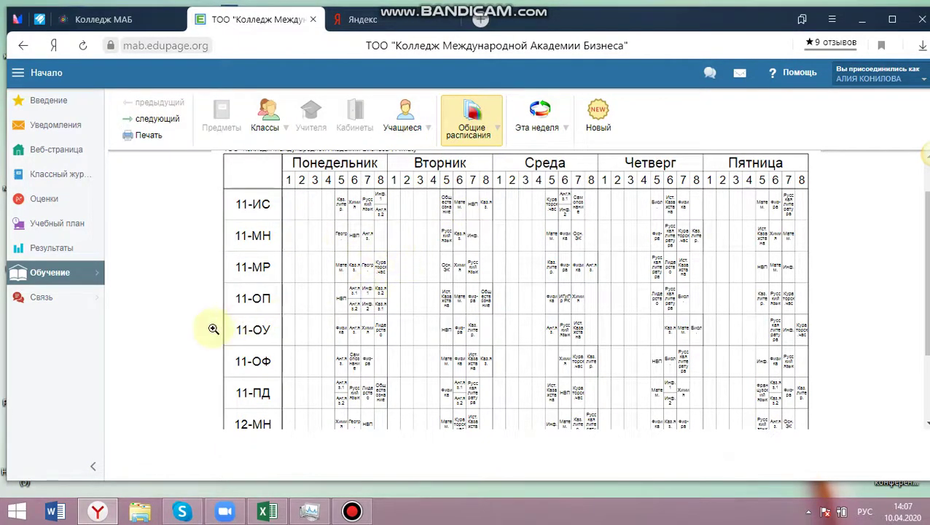
Step: Log out of the student's account
left_click(874, 79)
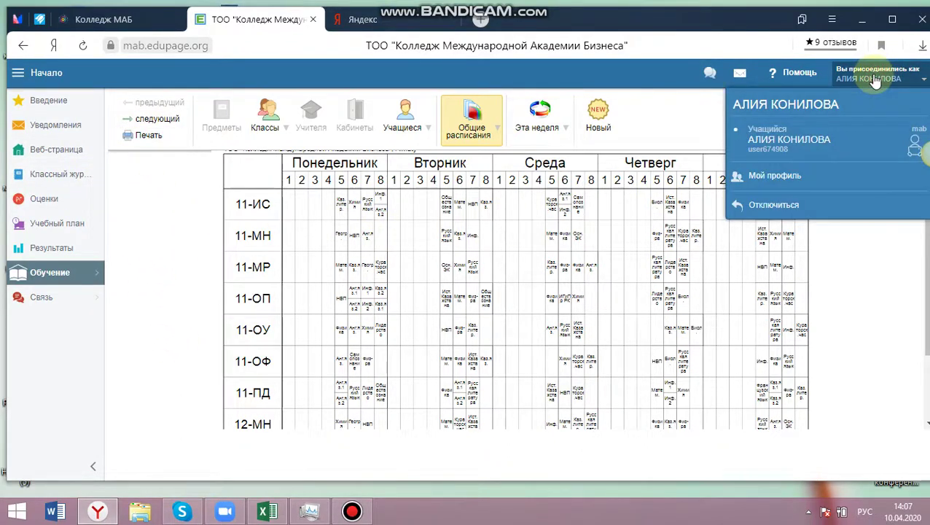
left_click(772, 209)
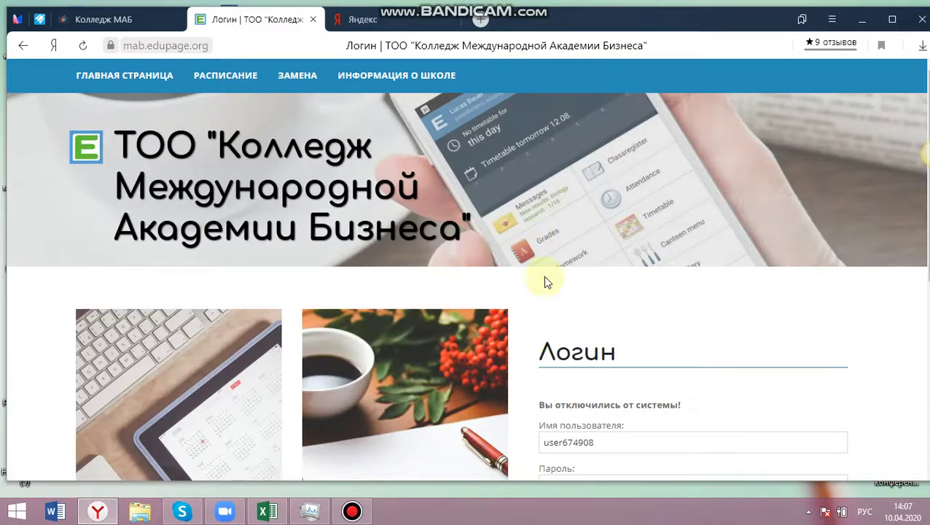
mouse_move(357, 515)
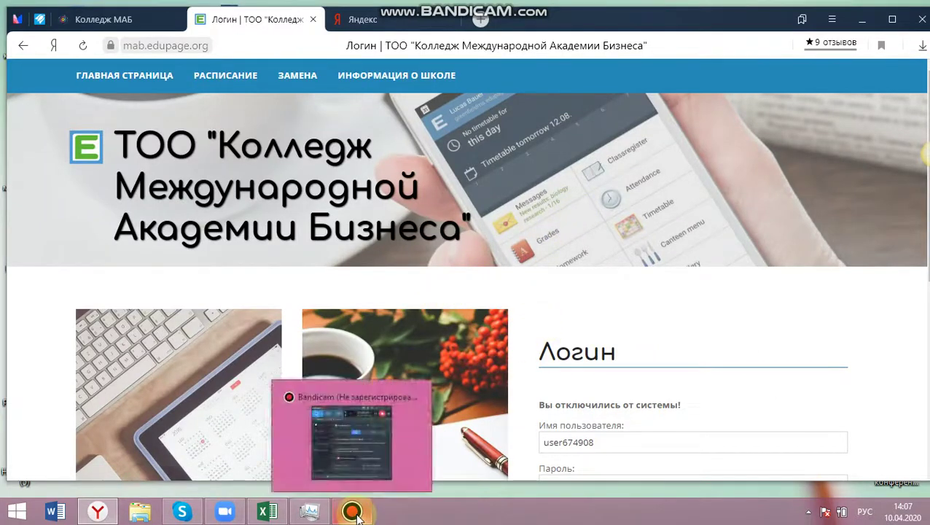